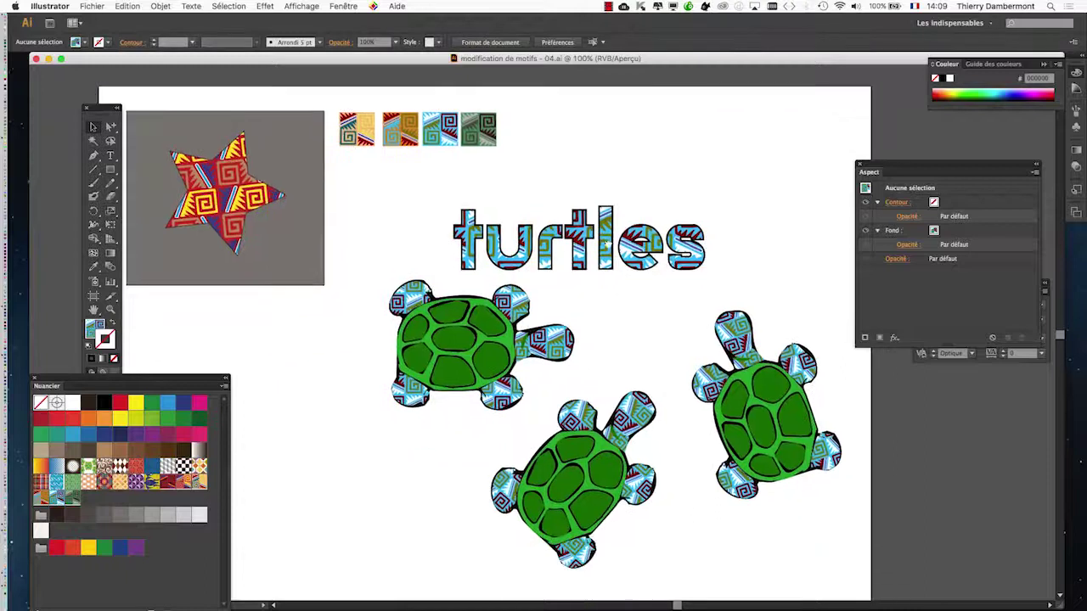
pyautogui.scroll(-2, 517, 326)
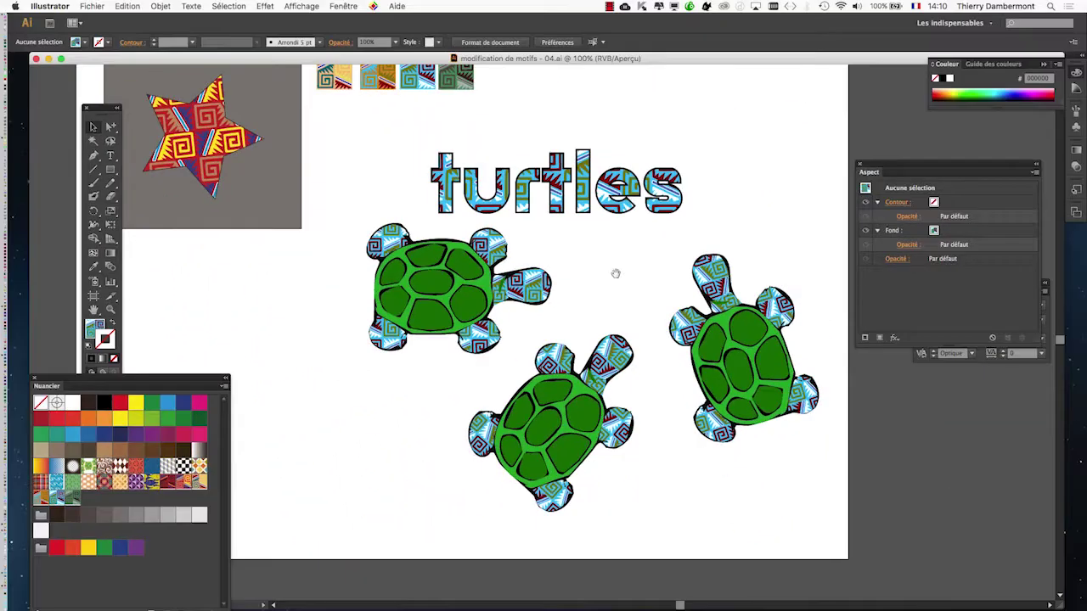
# Step: Close the Appearance panel, move the Swatches panel closer, and drag a 'Couleur Motif tapis' tile onto the artboard
pyautogui.click(859, 167)
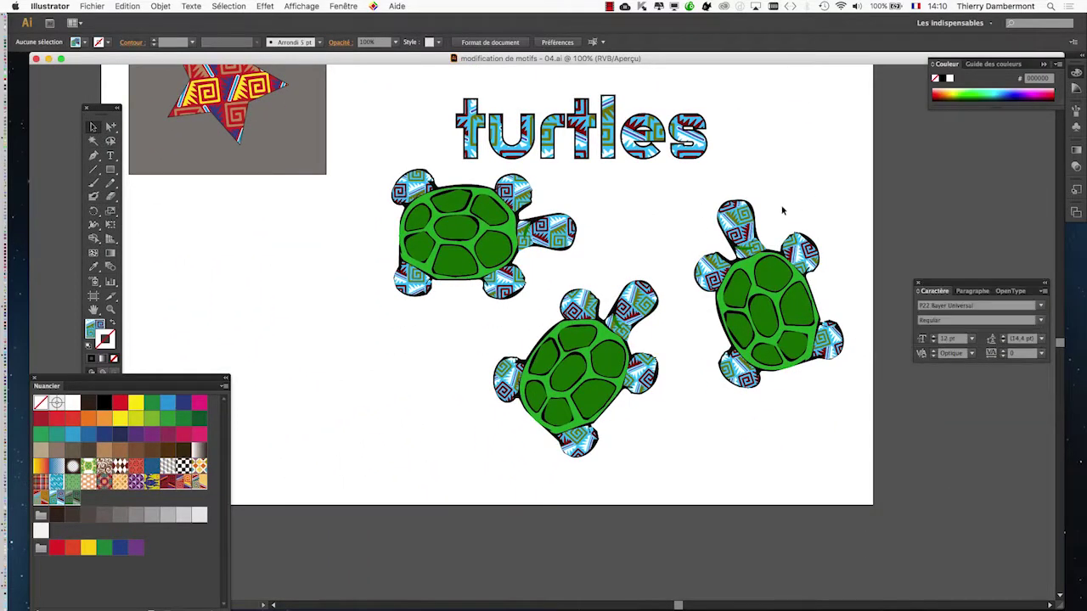
pyautogui.moveTo(663, 238); pyautogui.dragTo(700, 224)
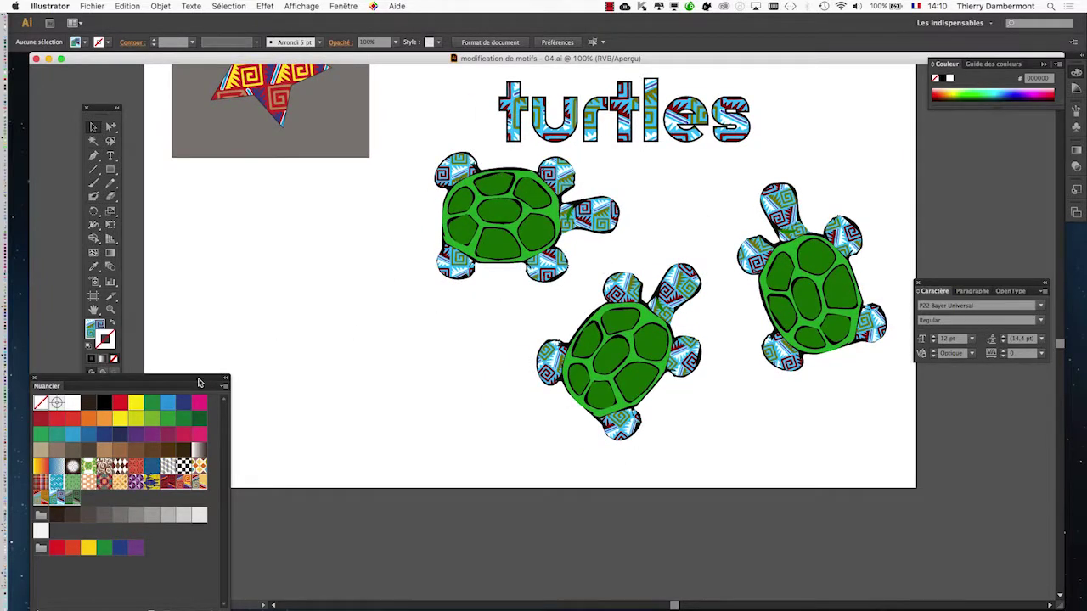
pyautogui.moveTo(199, 383); pyautogui.dragTo(286, 316)
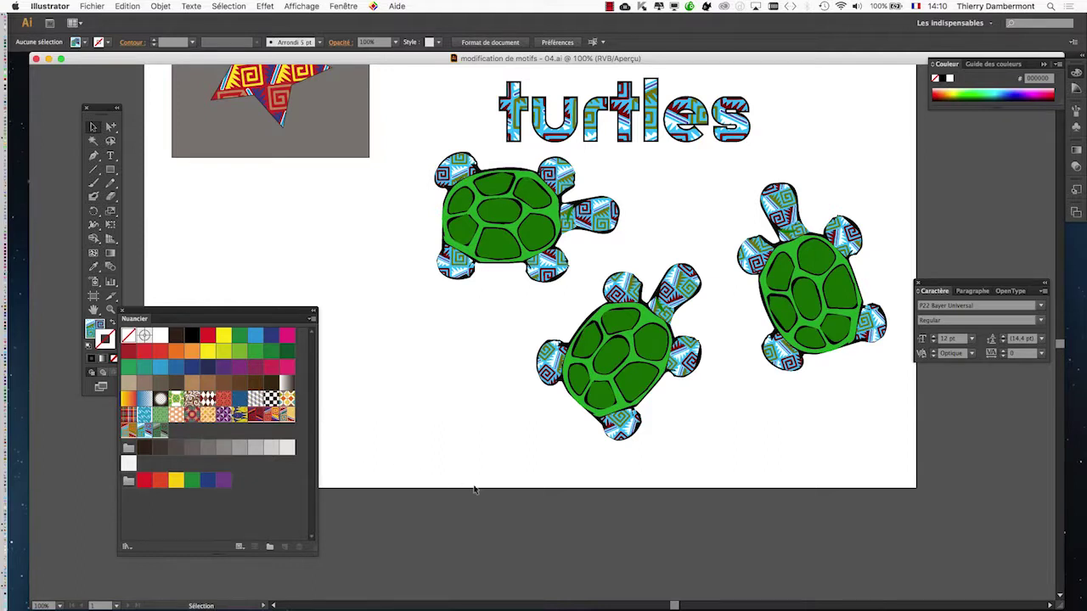
pyautogui.moveTo(289, 315); pyautogui.dragTo(331, 287)
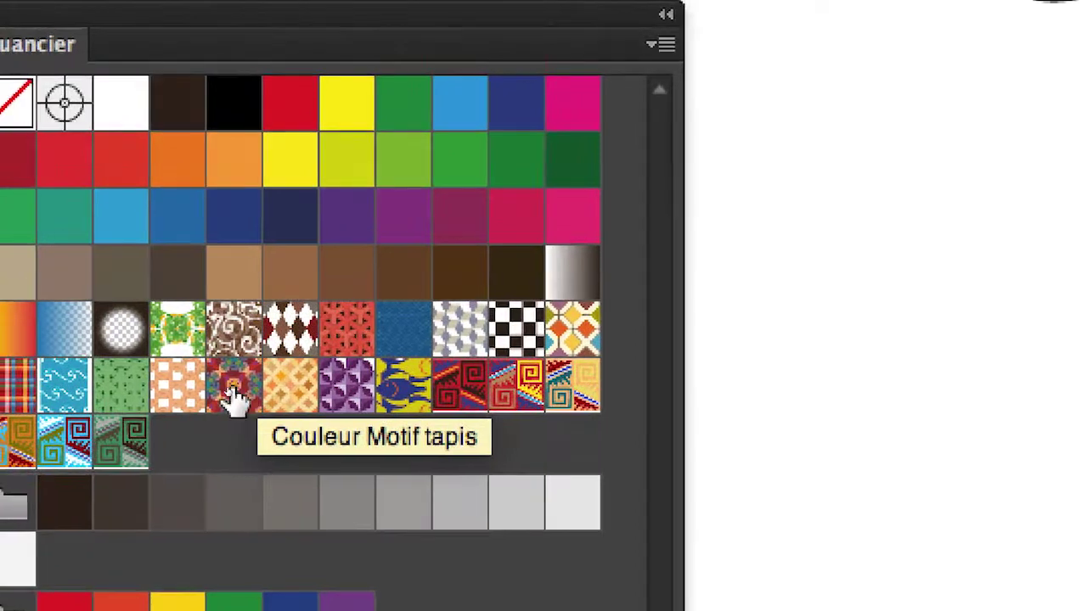
pyautogui.moveTo(234, 395); pyautogui.dragTo(420, 444)
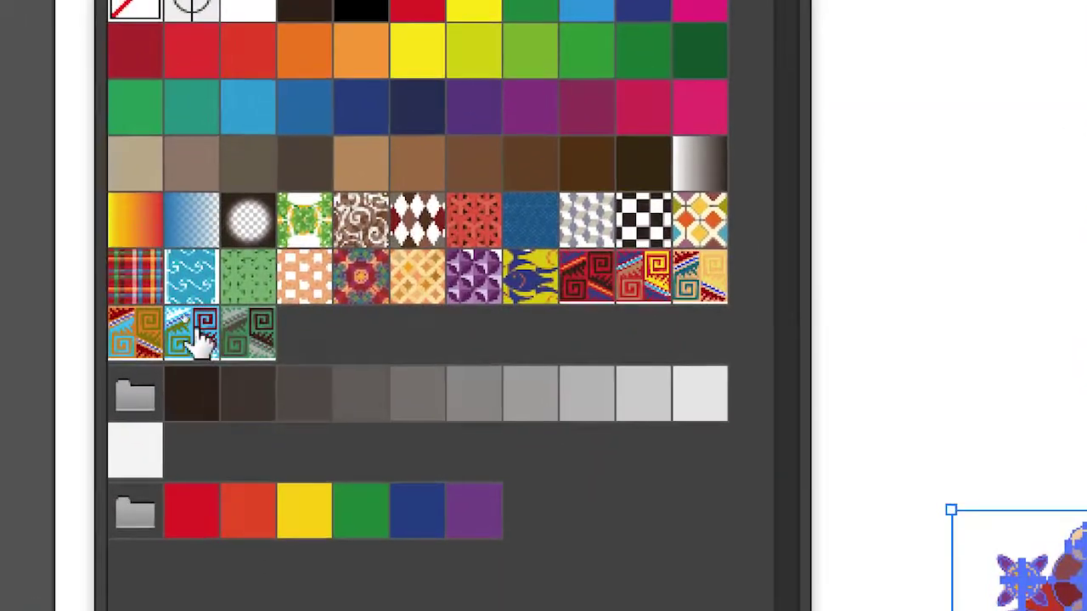
pyautogui.click(197, 332)
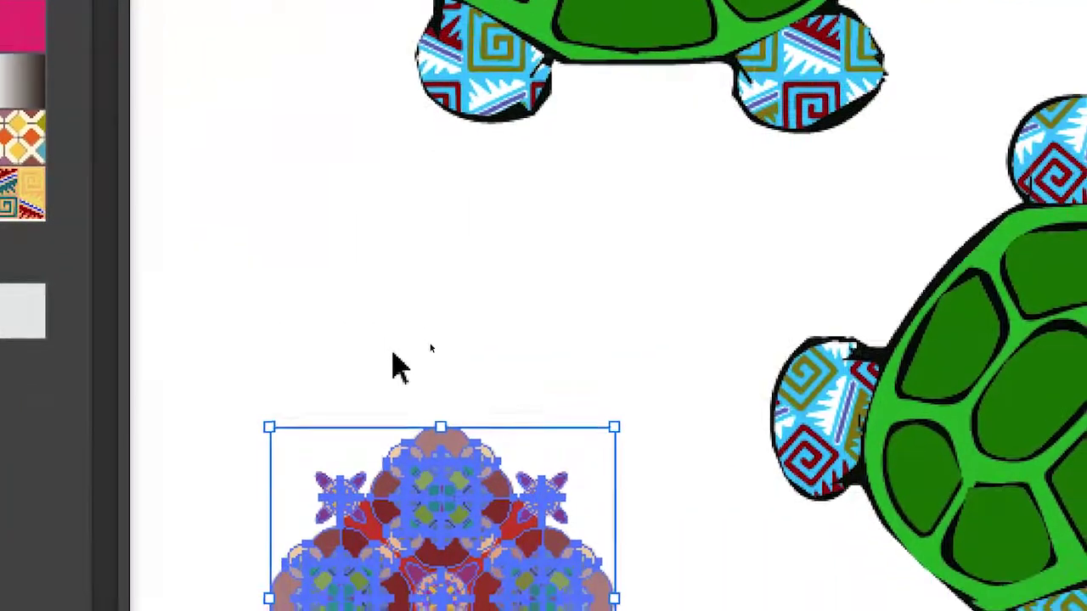
# Step: Make the mandala tile a pattern swatch and Alt-drag it onto the blue spiral swatch to replace it
pyautogui.click(399, 369)
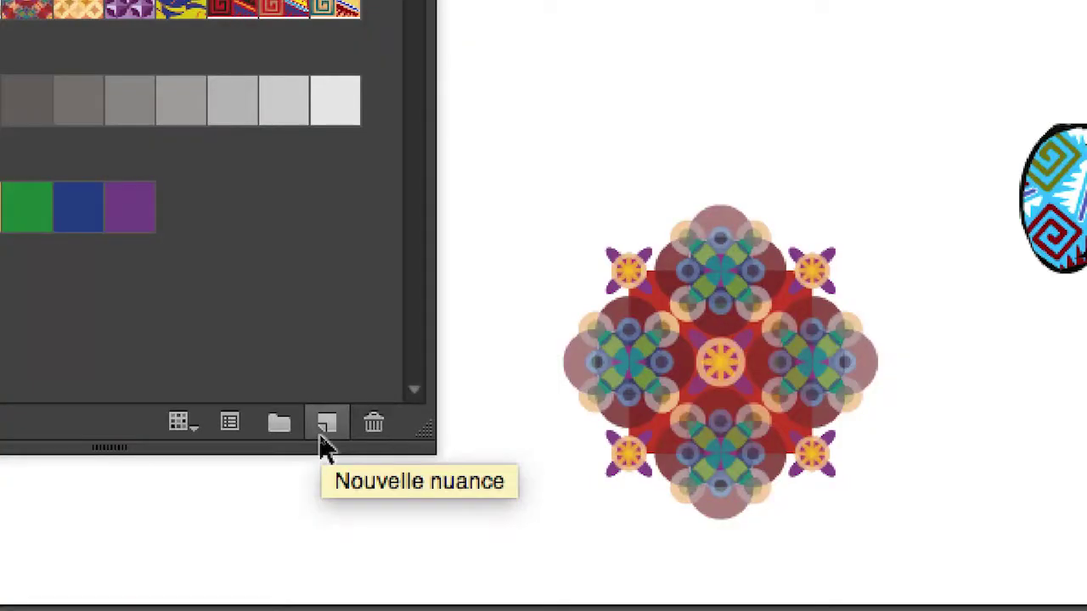
pyautogui.click(321, 438)
pyautogui.click(405, 306)
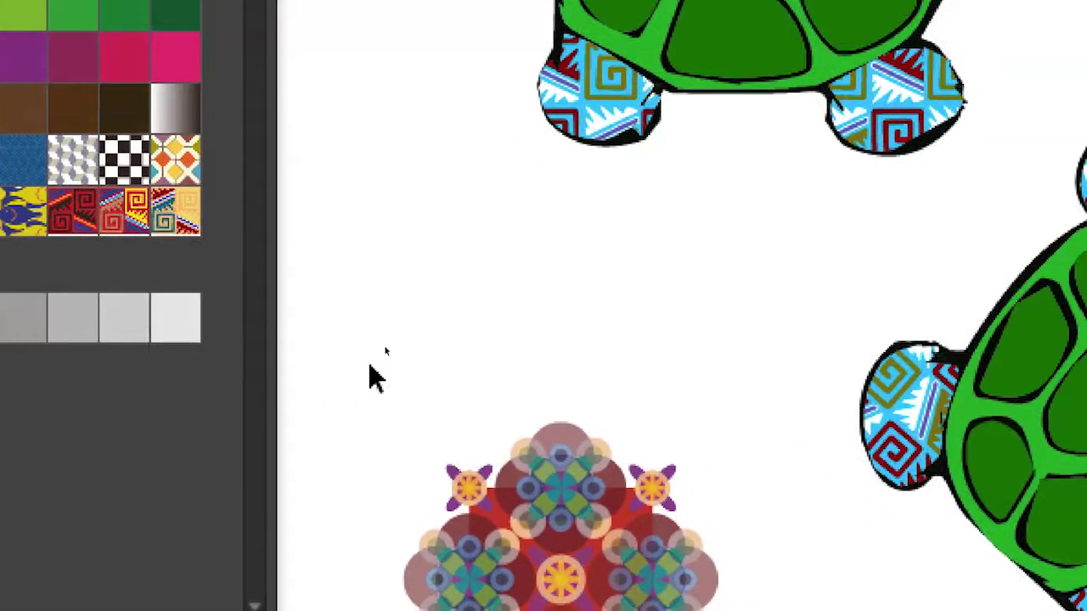
pyautogui.moveTo(174, 193)
pyautogui.mouseDown()
pyautogui.moveTo(431, 418)
pyautogui.moveTo(451, 451)
pyautogui.moveTo(207, 341)
pyautogui.mouseUp()
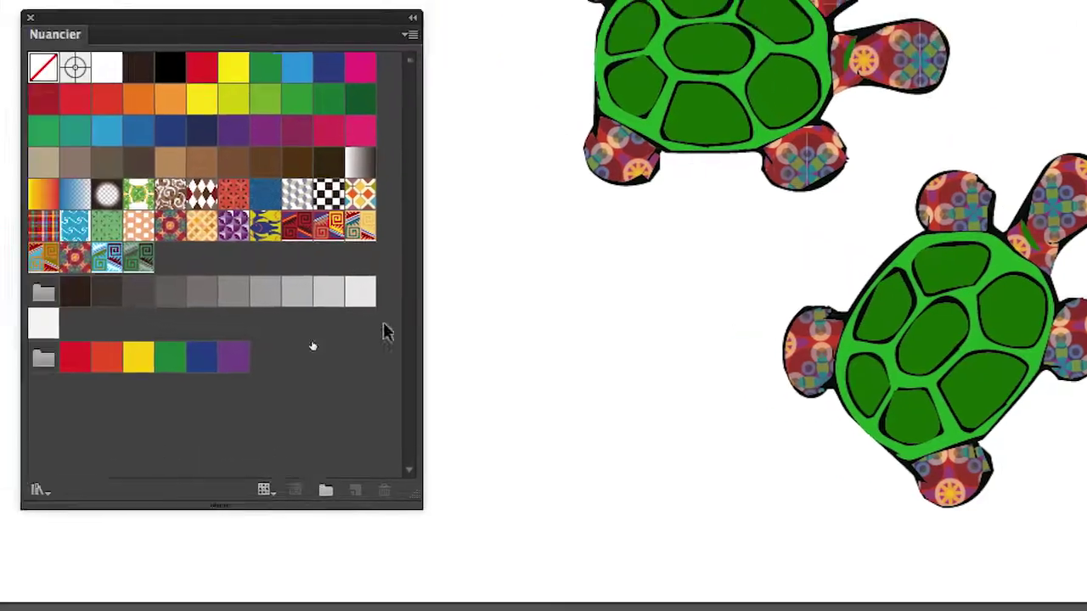
pyautogui.moveTo(471, 369); pyautogui.dragTo(314, 288)
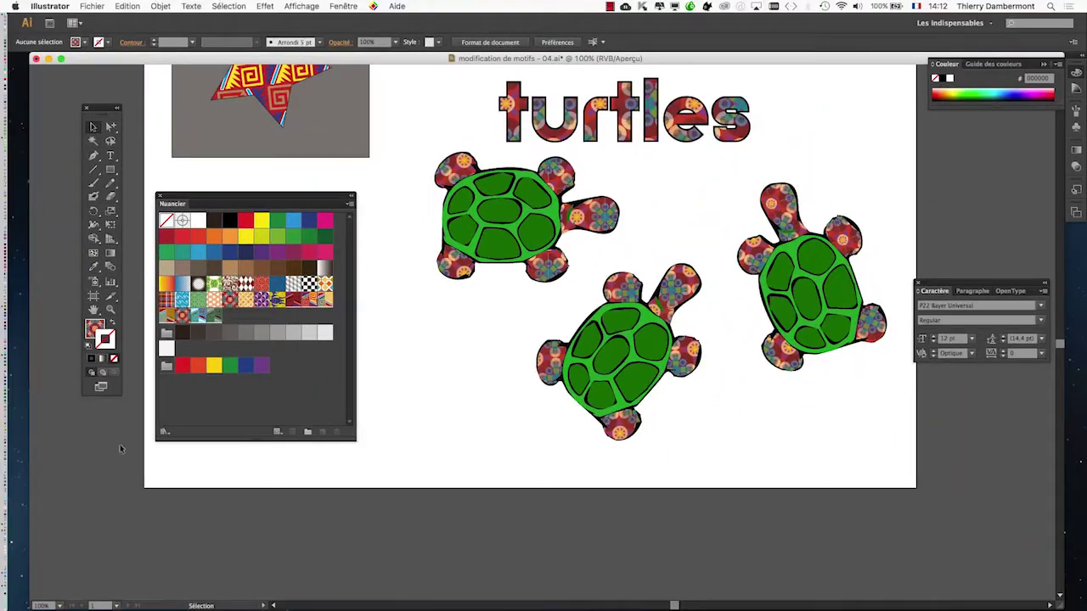
pyautogui.moveTo(205, 198); pyautogui.dragTo(202, 182)
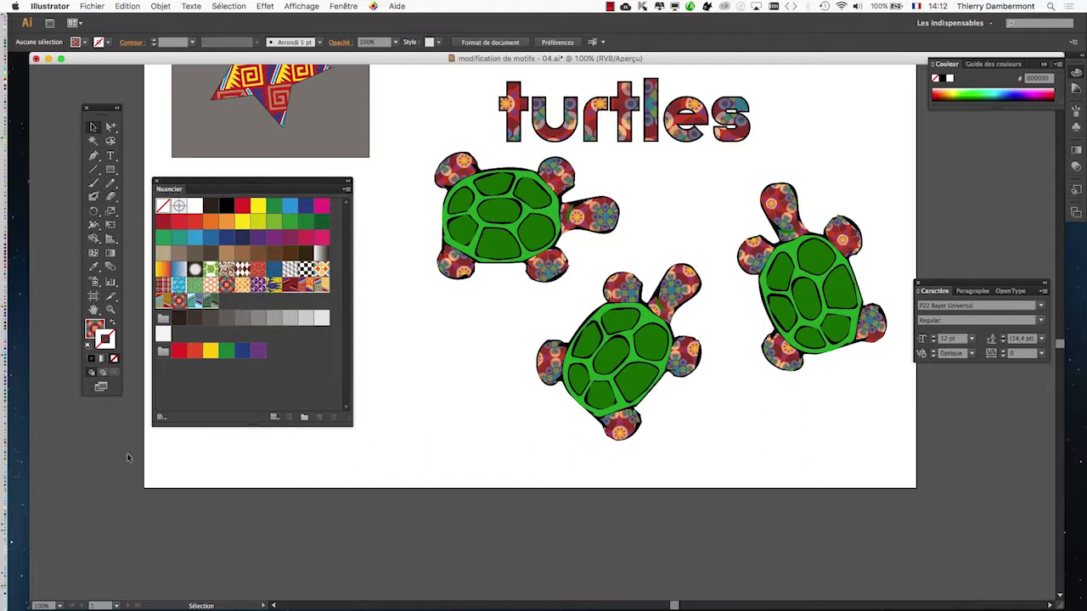
# Step: Place a honeycomb tile from the Héritage décoratif library and swap it in for the turtles' pattern swatch
pyautogui.click(159, 419)
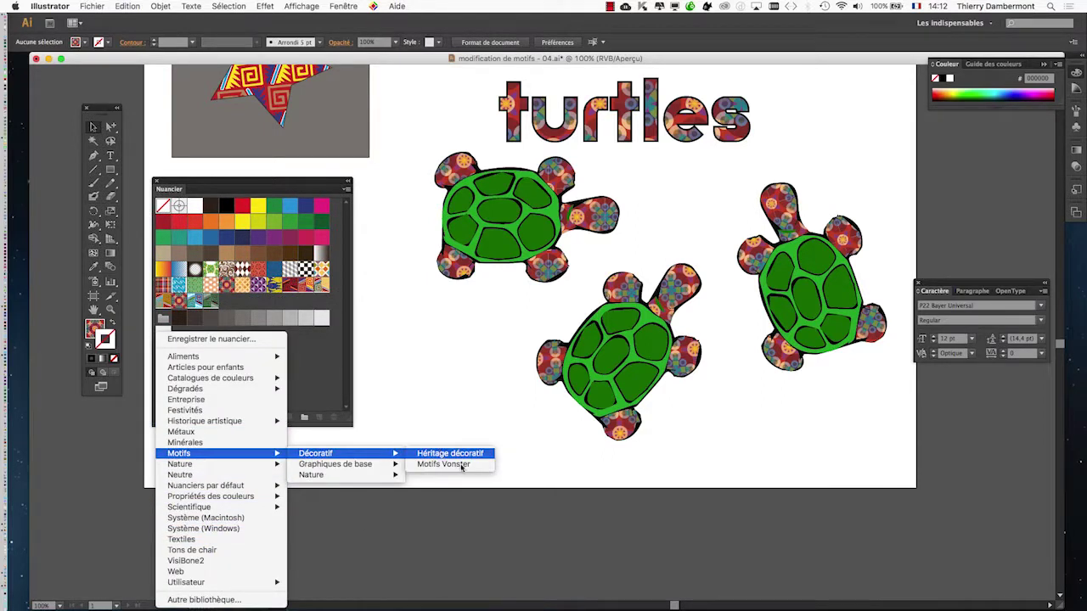
pyautogui.click(458, 456)
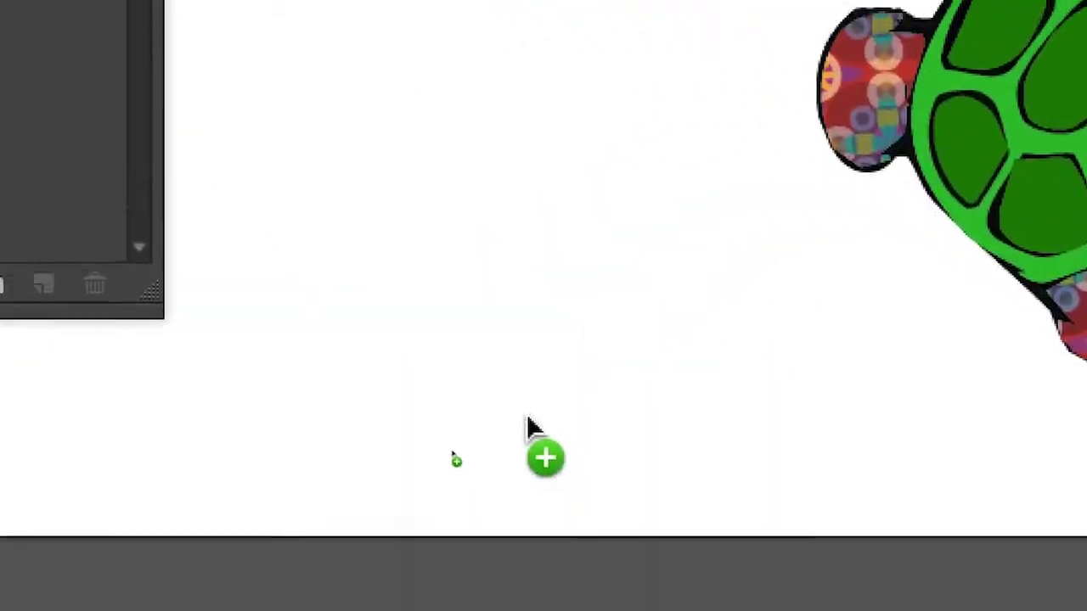
pyautogui.moveTo(618, 456); pyautogui.dragTo(517, 408)
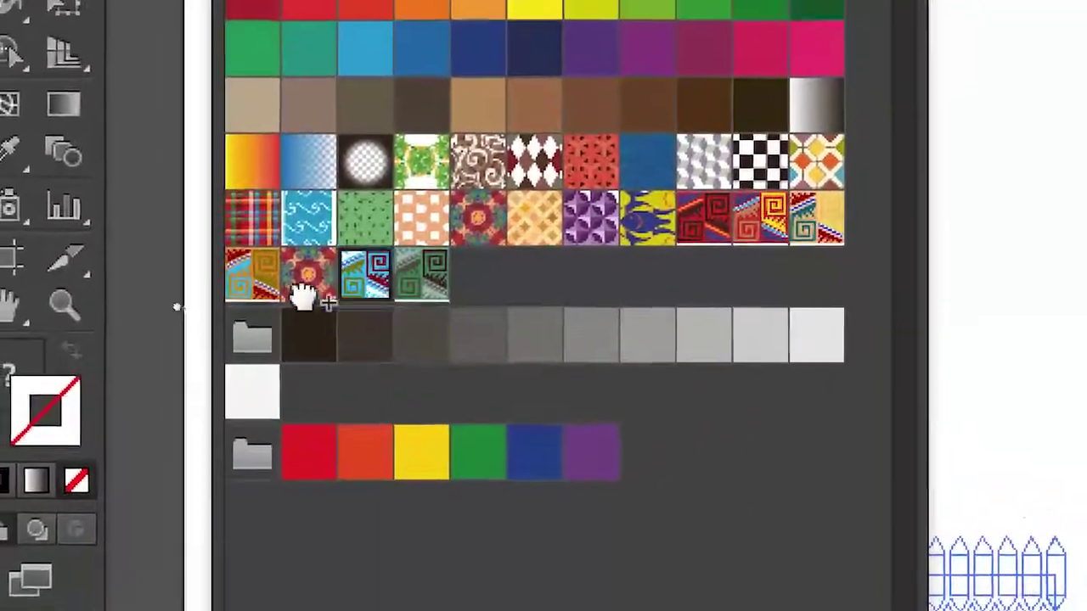
pyautogui.moveTo(497, 382); pyautogui.dragTo(305, 289)
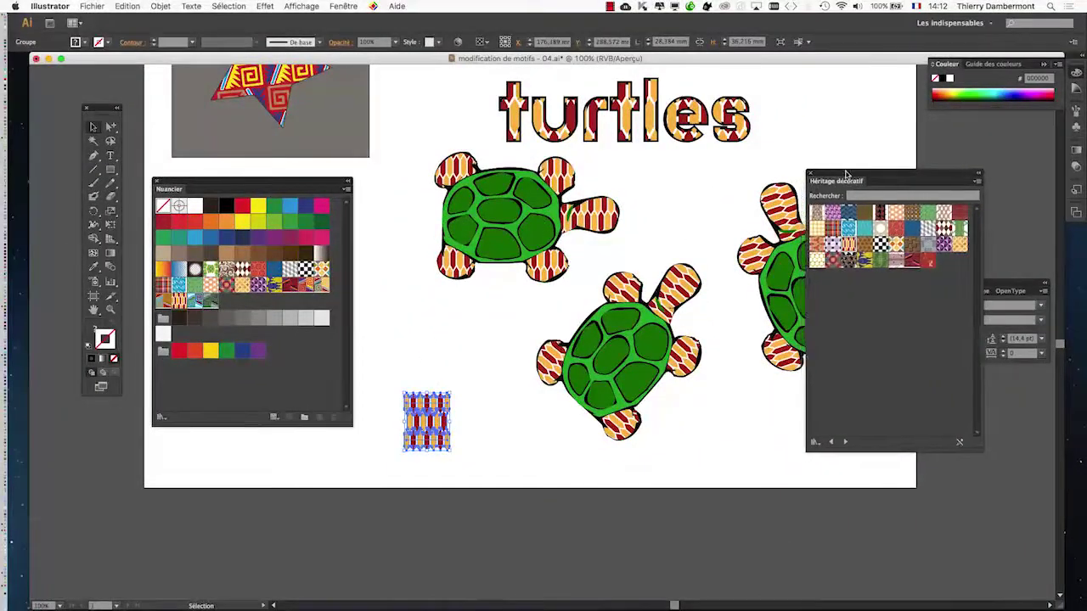
# Step: Delete the old pattern sample tile and drag the Couleur Vagues wave swatch onto the artboard
pyautogui.moveTo(846, 174); pyautogui.dragTo(920, 163)
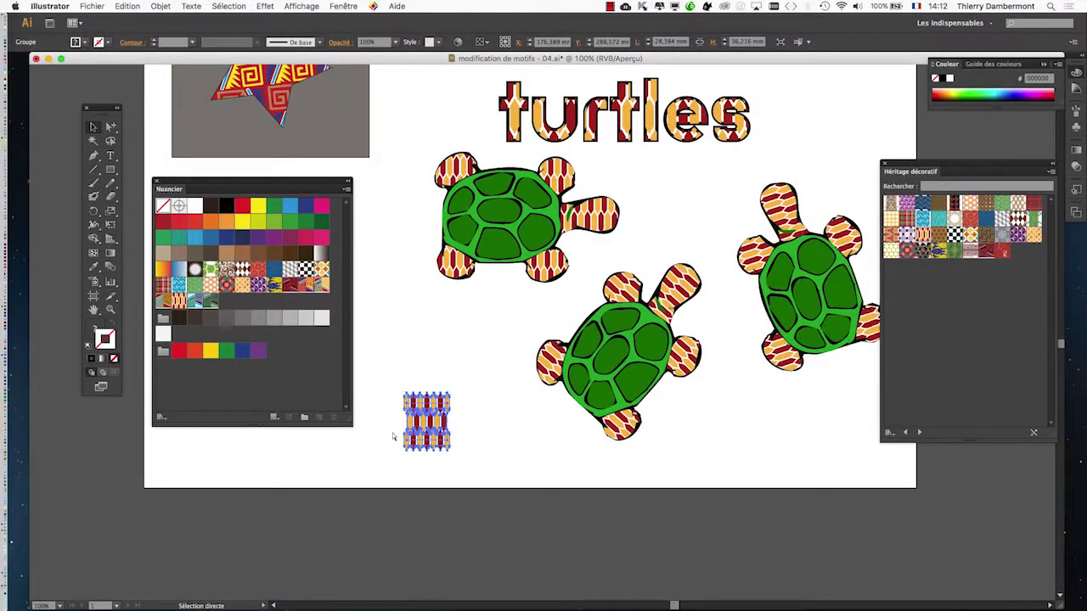
pyautogui.press('Delete')
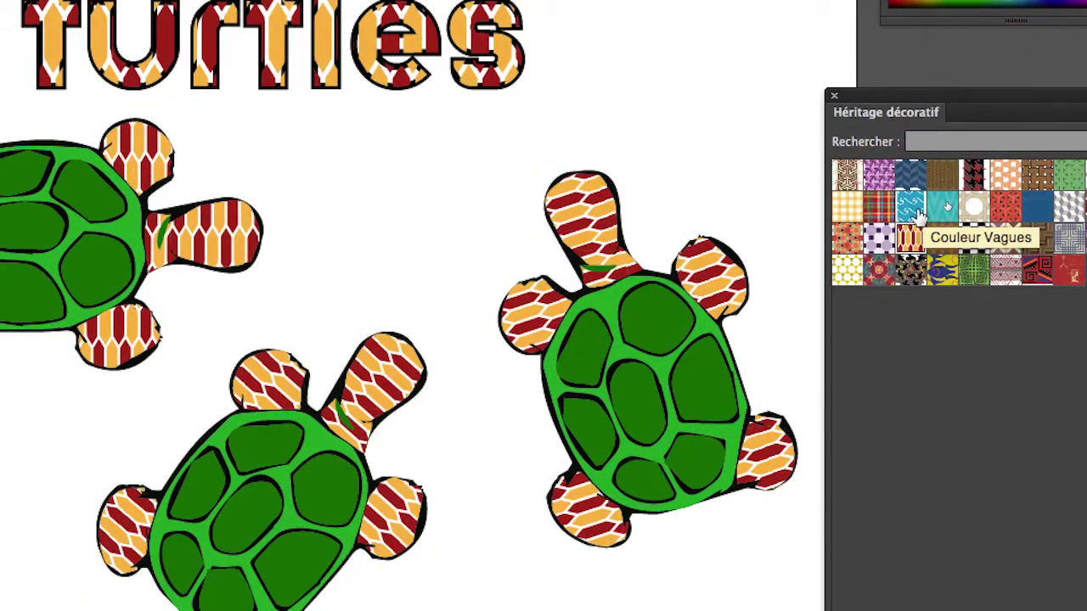
pyautogui.moveTo(919, 214); pyautogui.dragTo(565, 352)
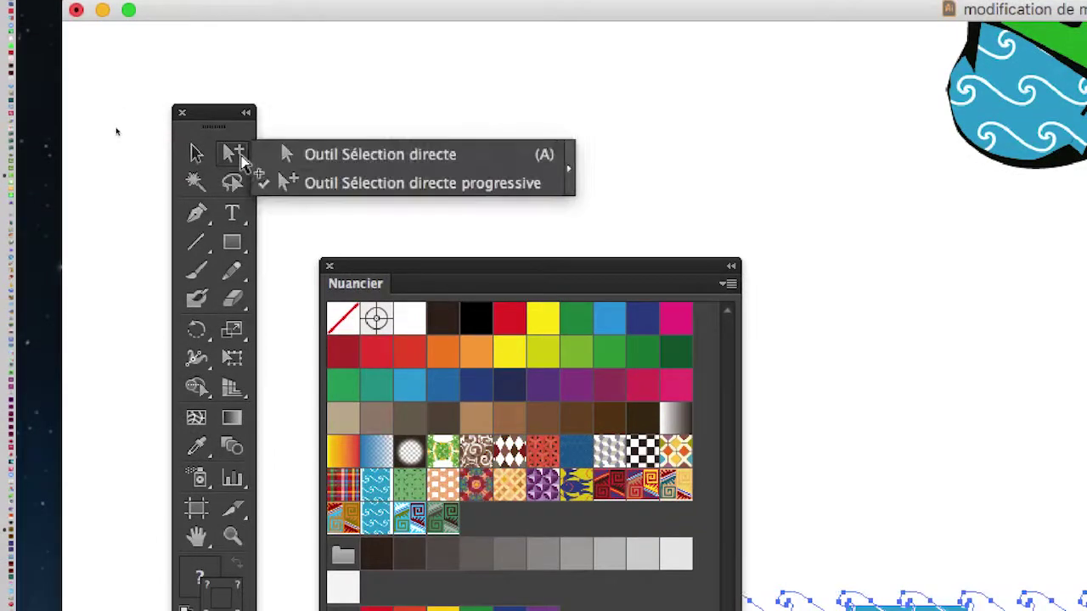
# Step: Set the wave tile's background to magenta and redefine the wave pattern swatch with it
pyautogui.click(285, 156)
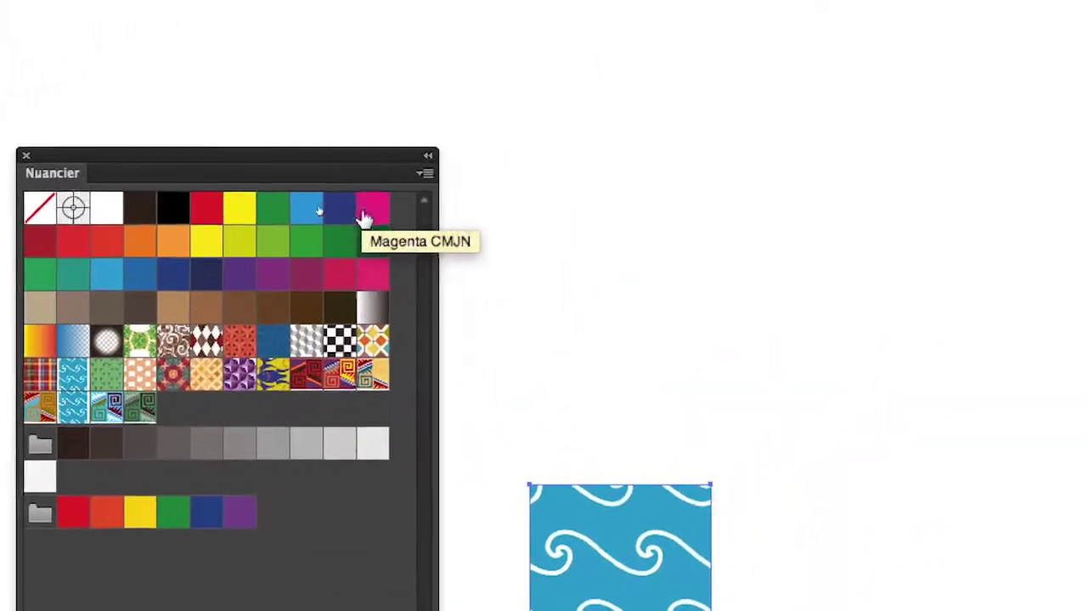
pyautogui.click(368, 212)
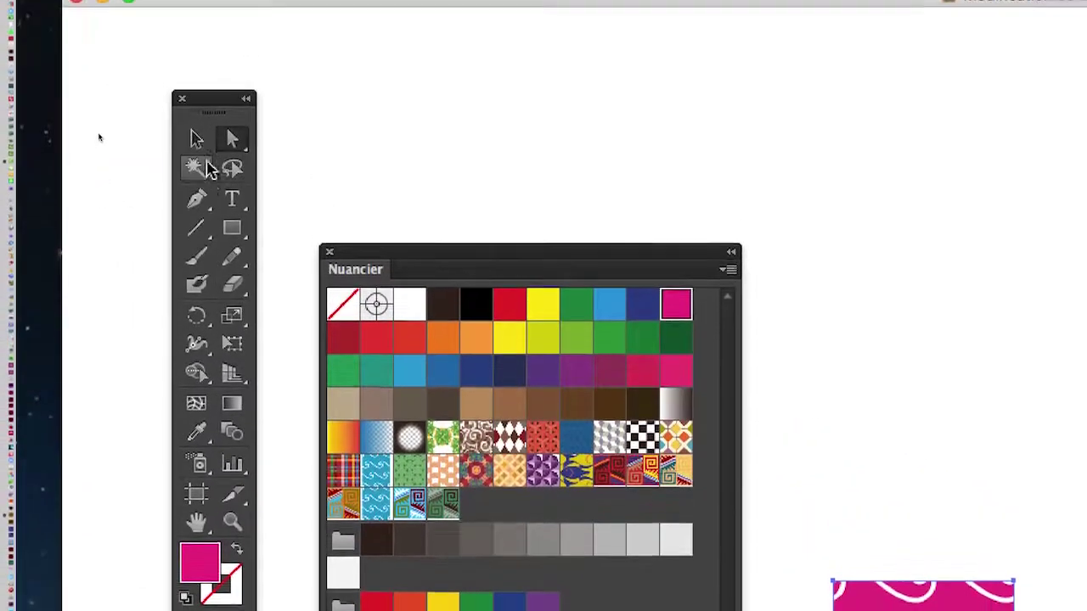
pyautogui.moveTo(412, 255); pyautogui.dragTo(493, 397)
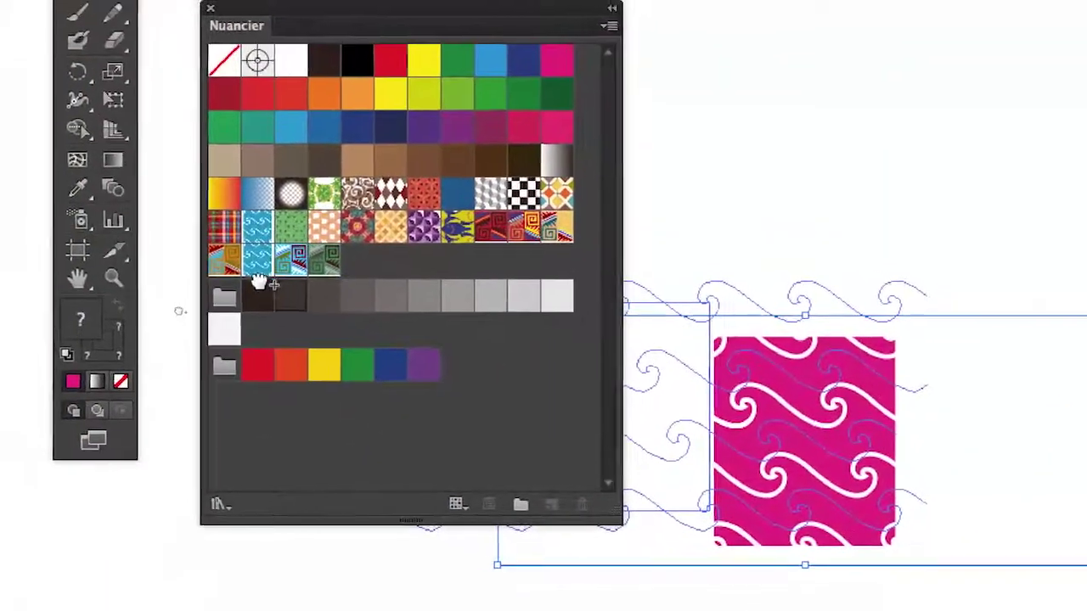
pyautogui.doubleClick(259, 272)
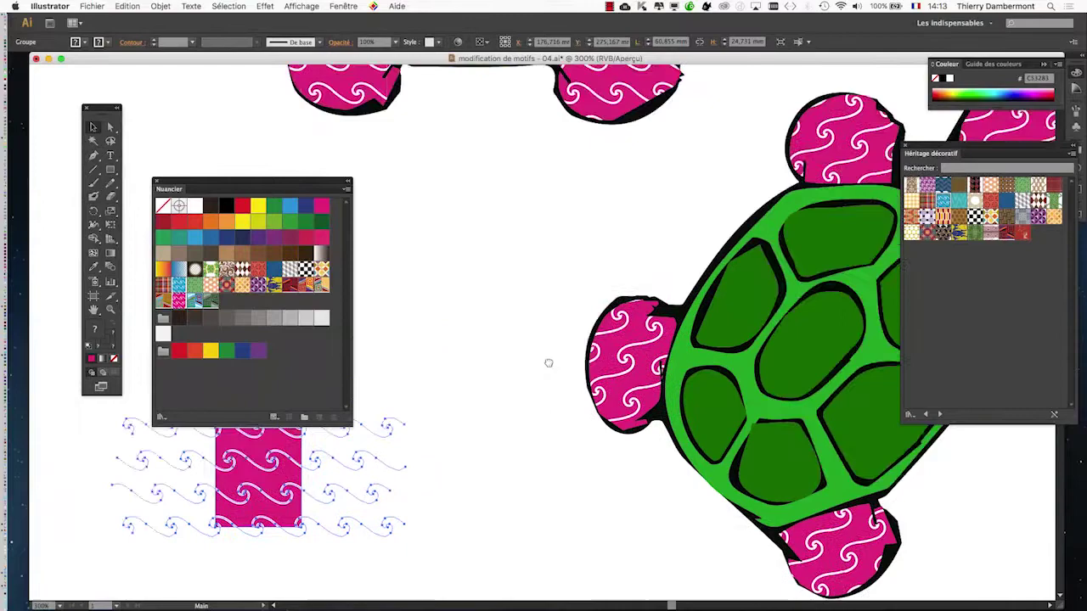
# Step: Bring the 'turtles' title and third turtle into view, move the library and swatch panels aside, and deselect
pyautogui.moveTo(549, 363); pyautogui.dragTo(472, 384)
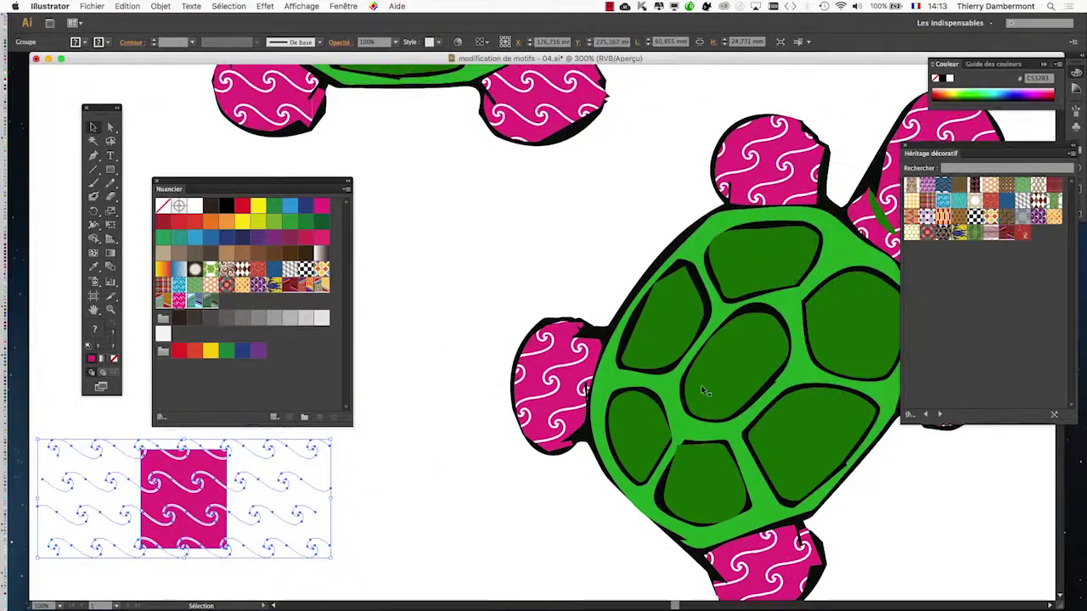
pyautogui.scroll(-1, 706, 392)
pyautogui.scroll(-1, 706, 392)
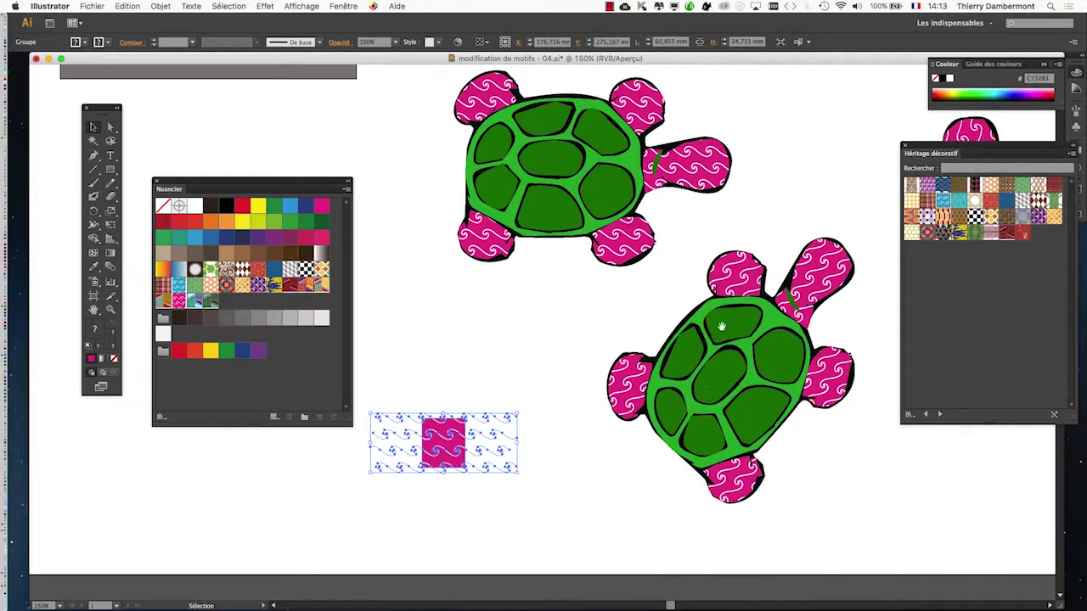
pyautogui.moveTo(720, 326); pyautogui.dragTo(557, 453)
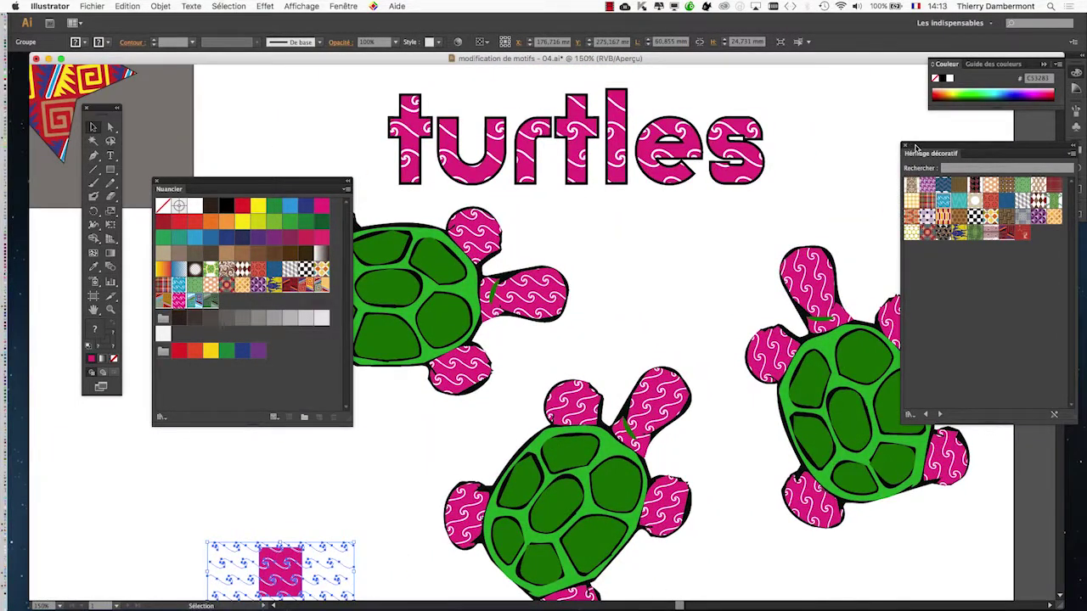
pyautogui.moveTo(915, 148); pyautogui.dragTo(1036, 153)
pyautogui.moveTo(293, 183); pyautogui.dragTo(163, 438)
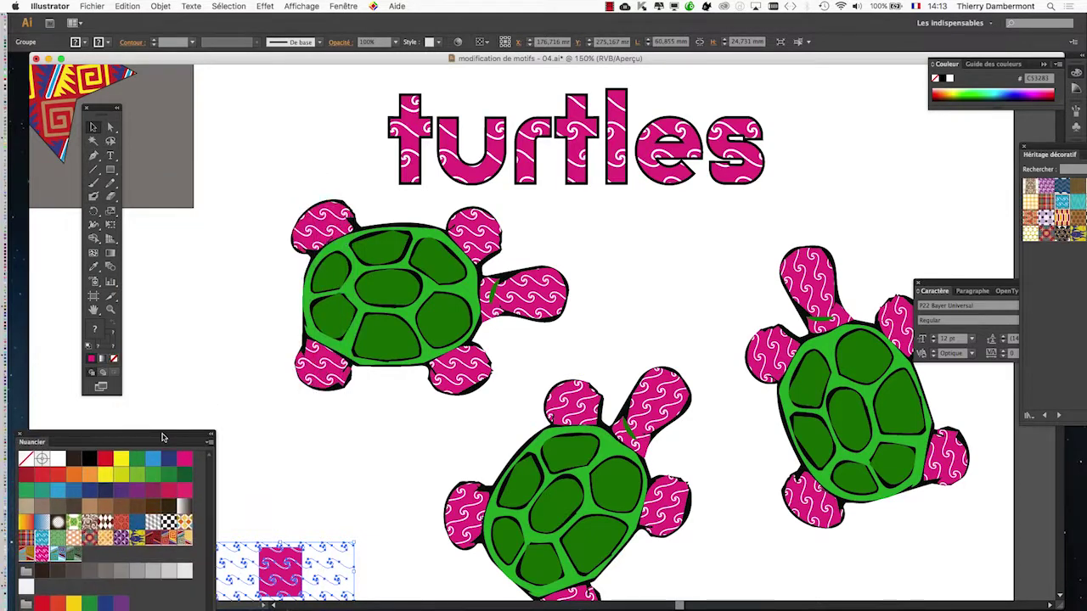
pyautogui.click(235, 136)
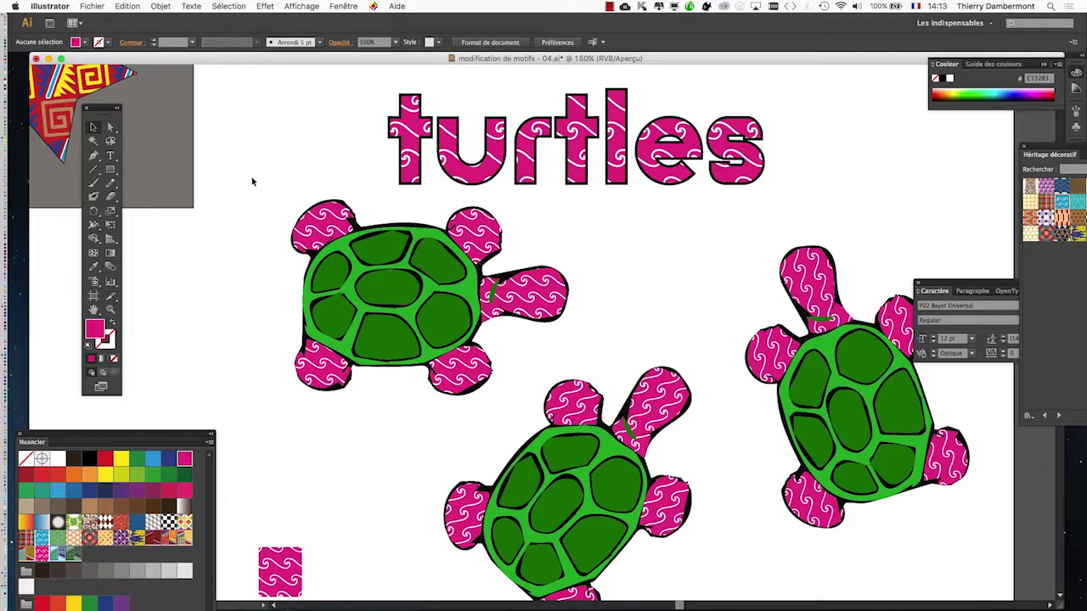
# Step: Save the document as 'modification de motifs - 05.ai' with the default Illustrator options
pyautogui.click(92, 6)
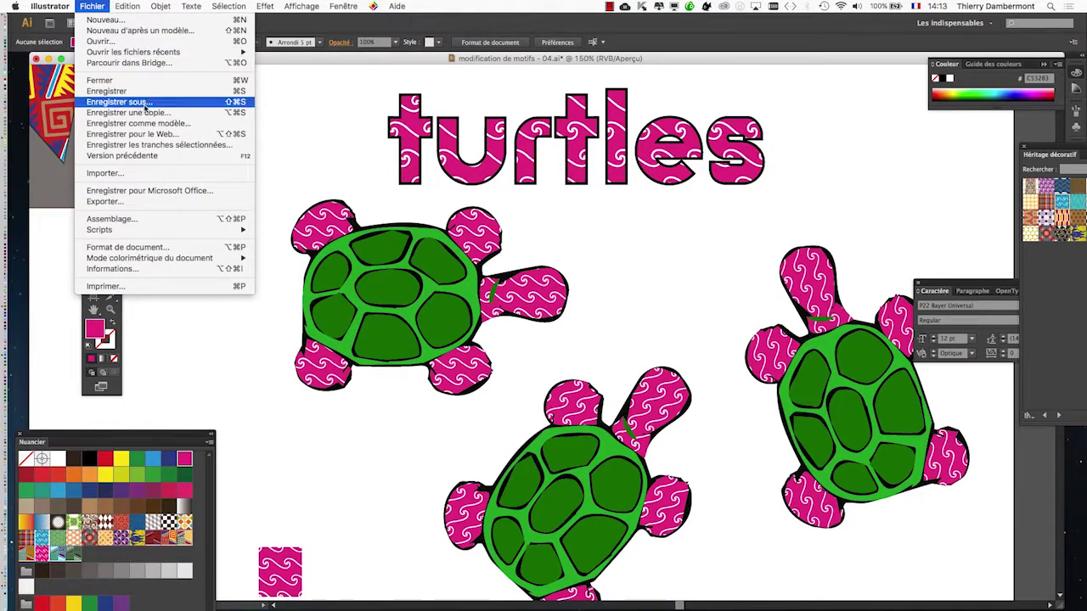
pyautogui.click(145, 102)
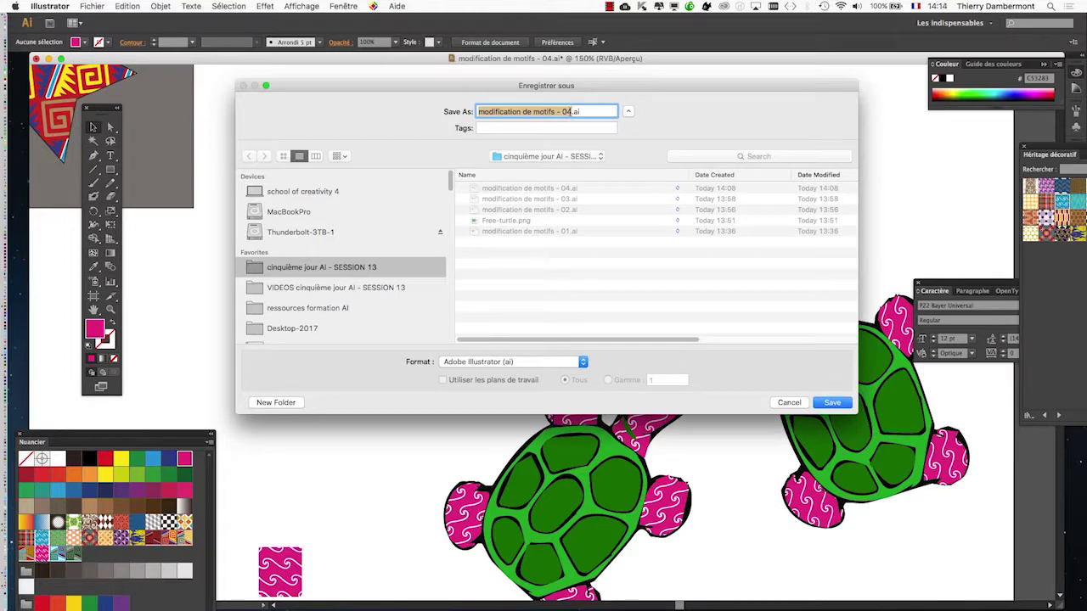
pyautogui.click(570, 111)
pyautogui.press('BackSpace')
pyautogui.write('5')
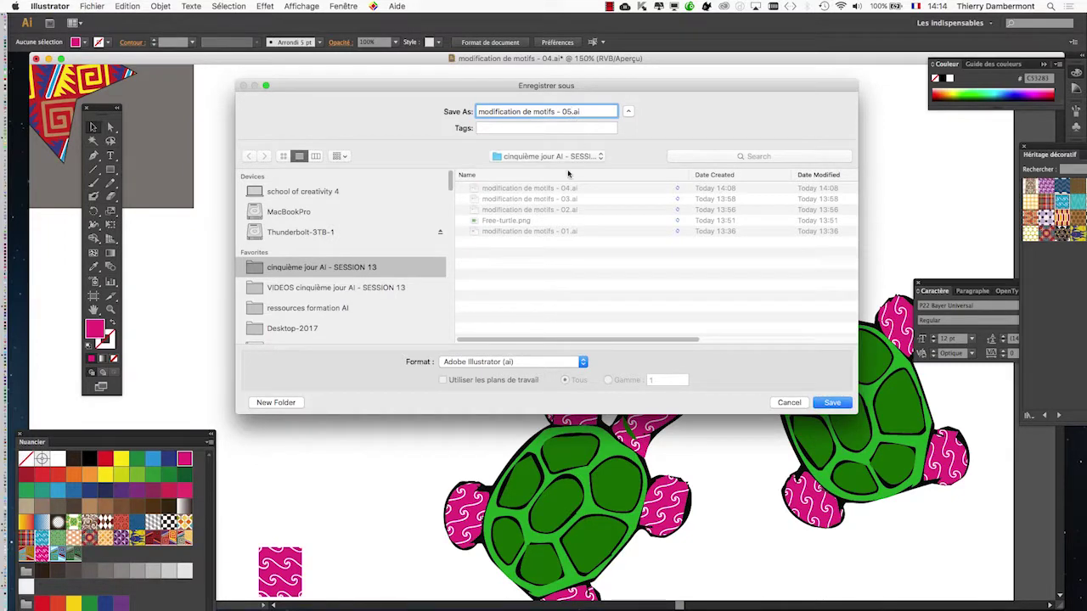
pyautogui.click(840, 404)
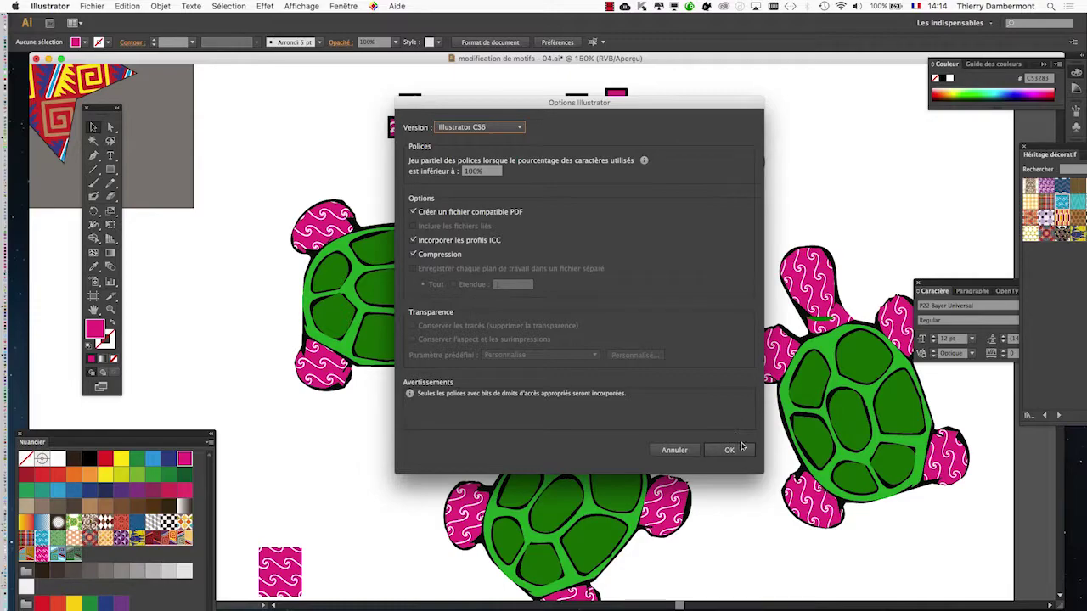
pyautogui.click(730, 452)
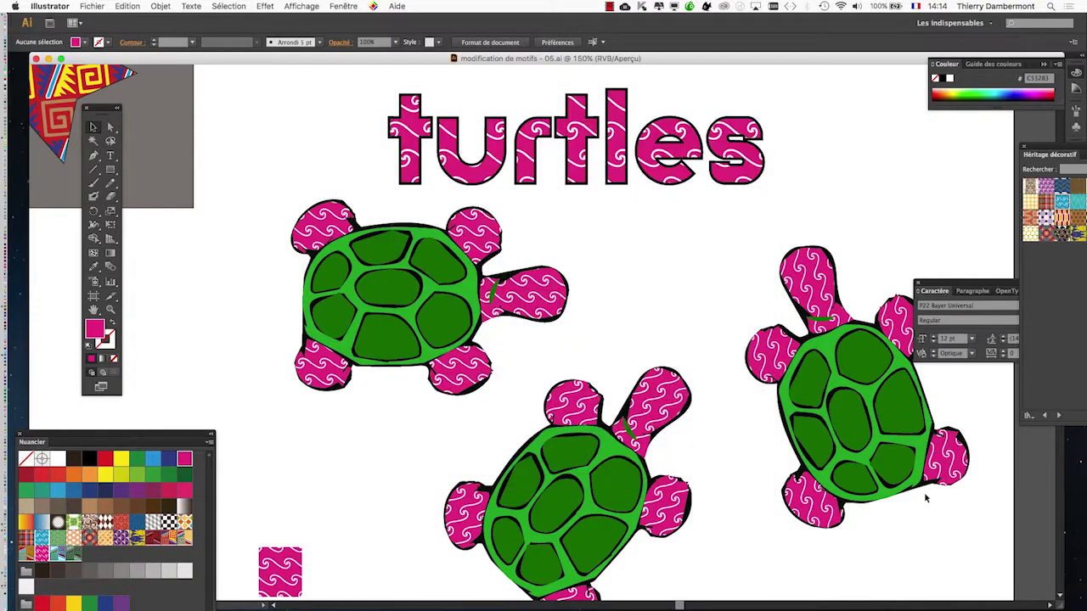